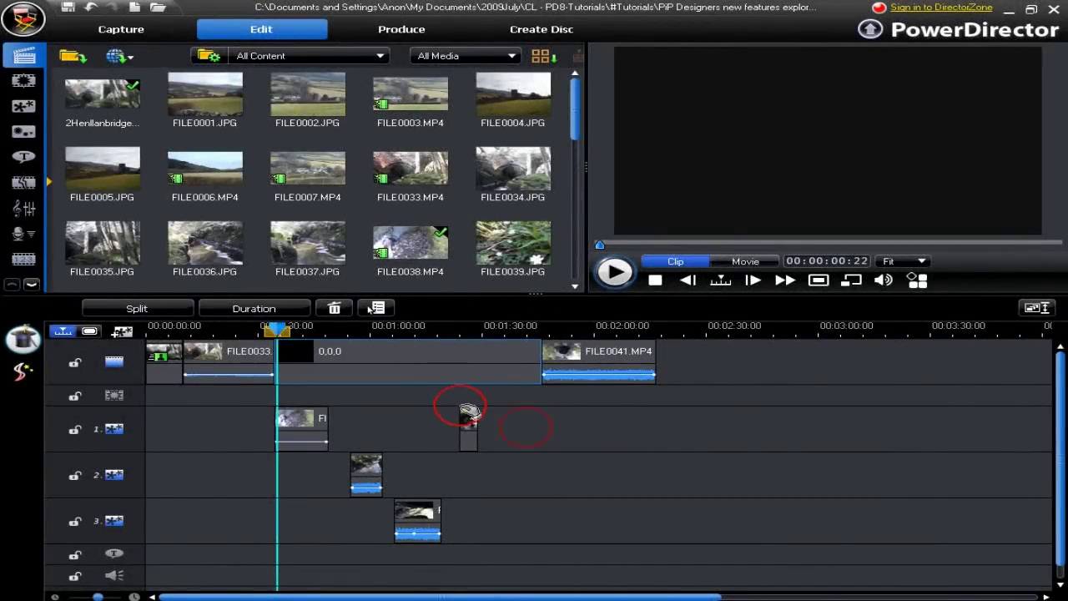
Select the overlay clip on PiP track 1 in the timeline.
click(314, 428)
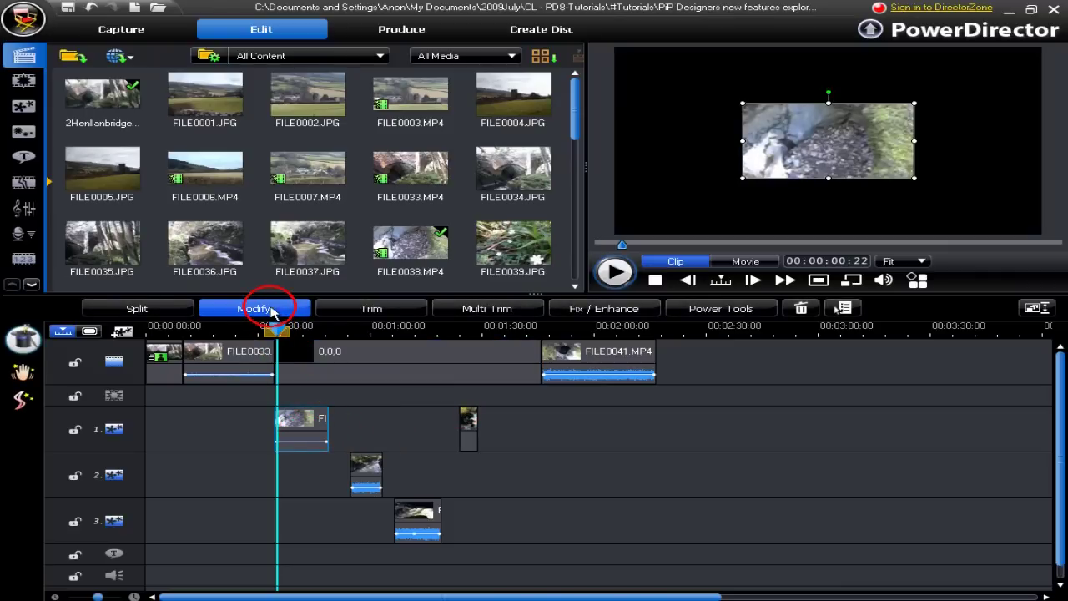
In PiP Designer, enlarge the overlay, move it up-right, rotate it about 25° clockwise, and play it.
click(271, 310)
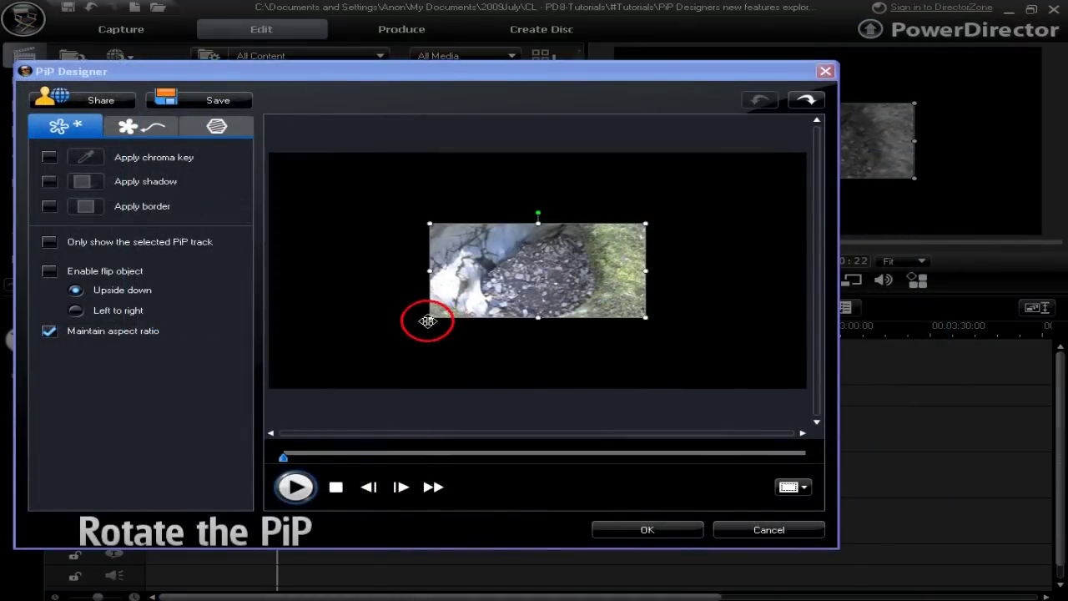
drag(429, 317, 332, 361)
drag(468, 314, 521, 287)
drag(541, 188, 584, 192)
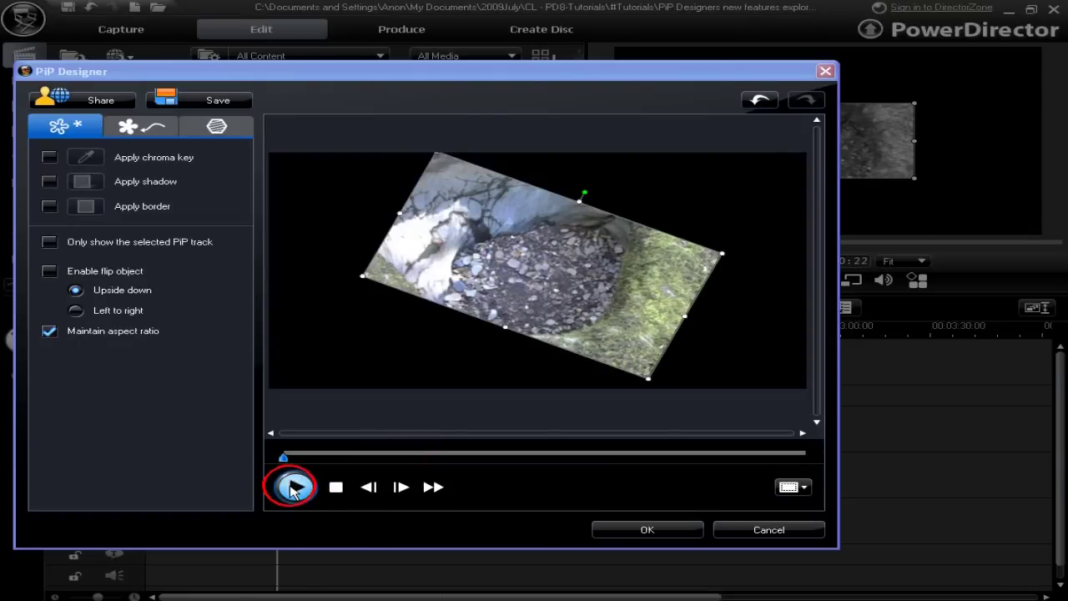
click(292, 489)
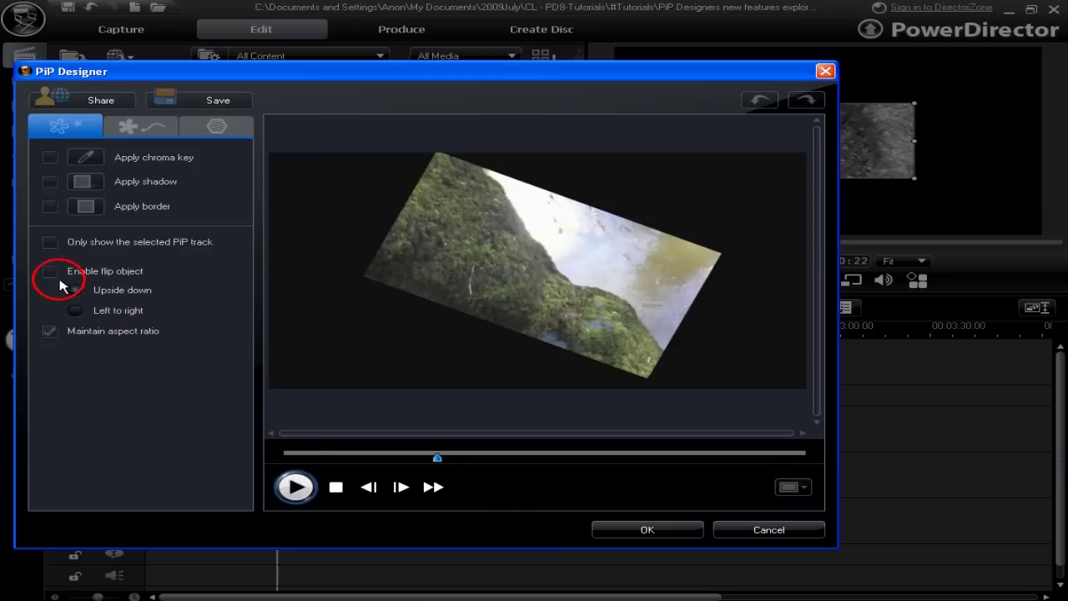
Flip the overlay upside down and preview the result.
click(335, 486)
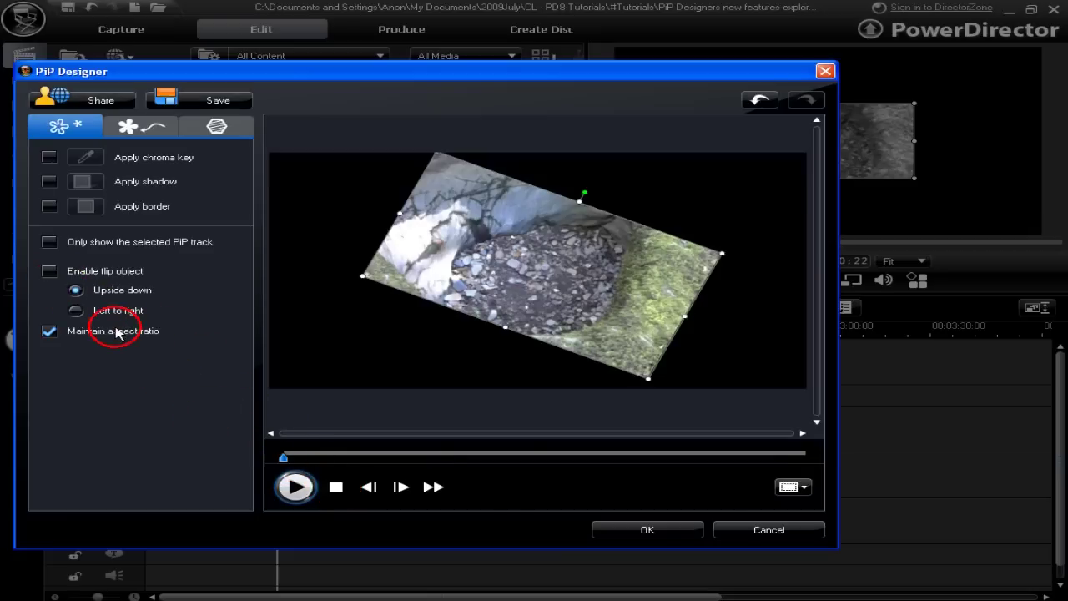
click(48, 272)
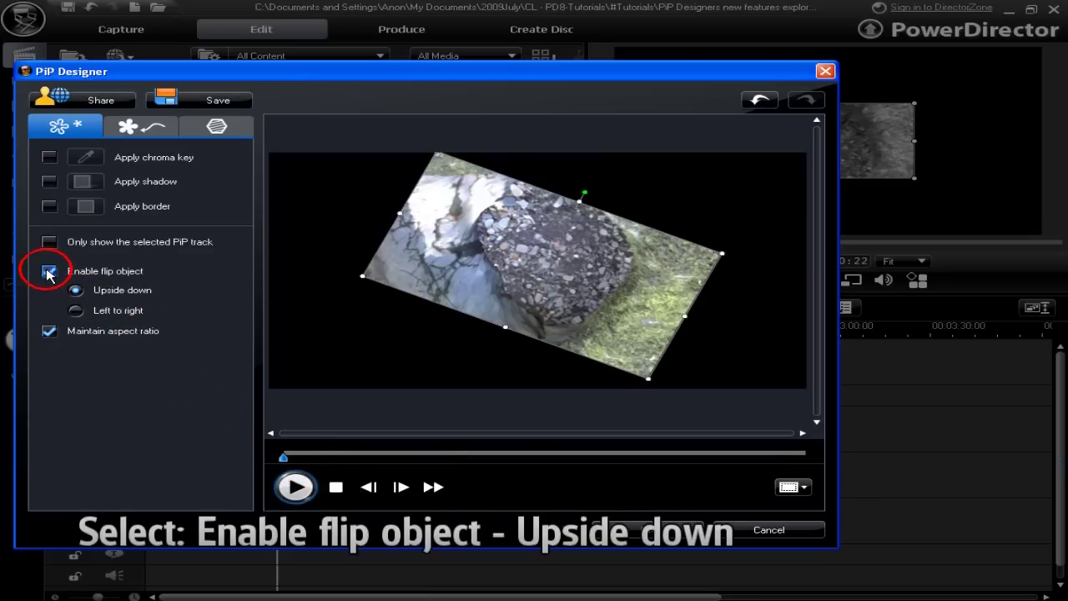
click(296, 489)
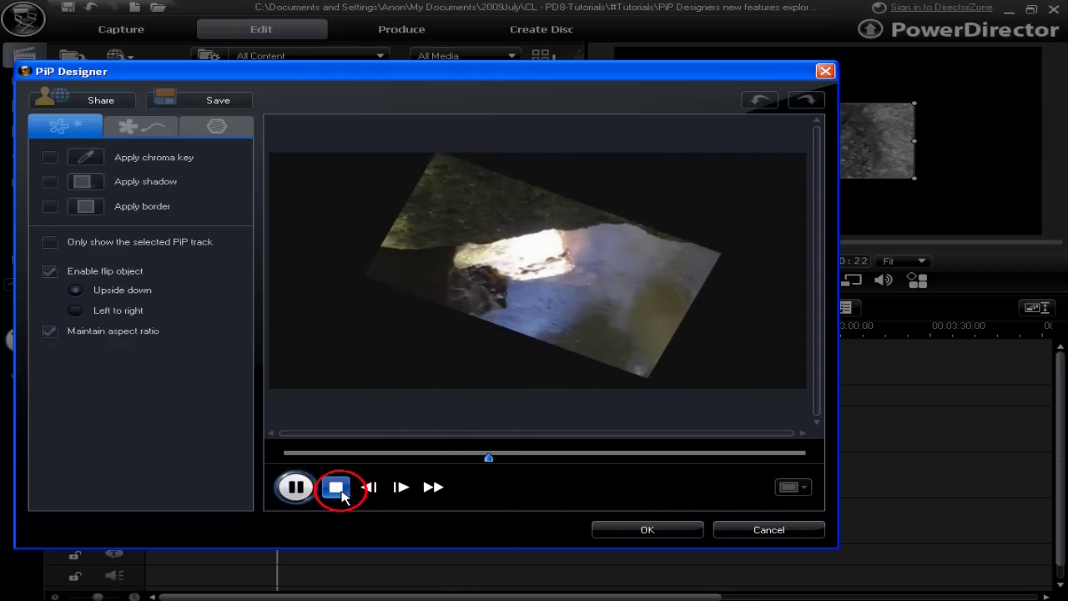
click(337, 487)
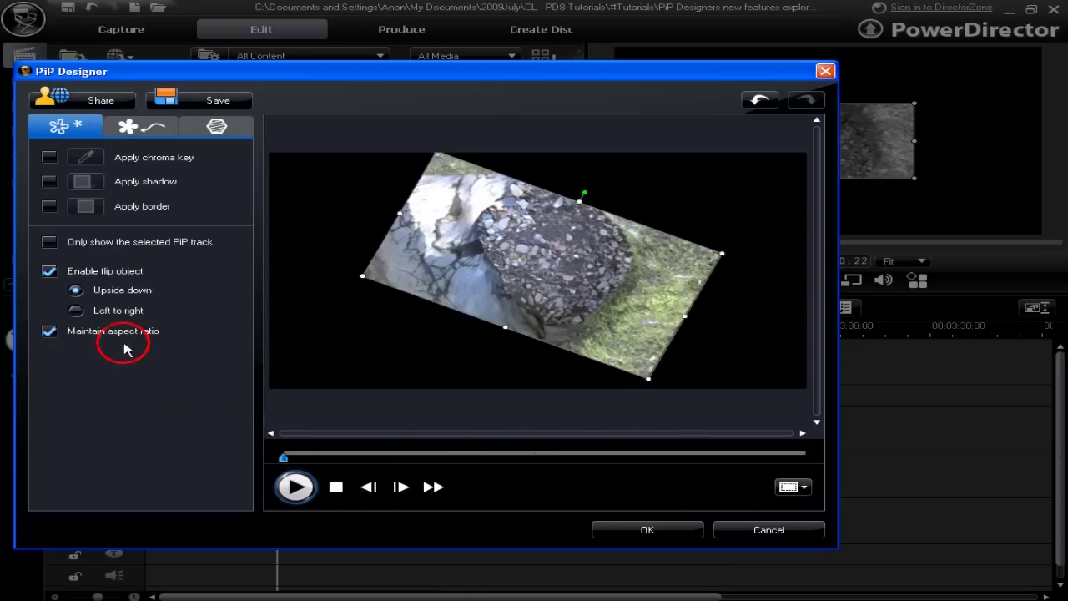
Switch the flip to left to right and play the preview through.
click(76, 311)
click(293, 488)
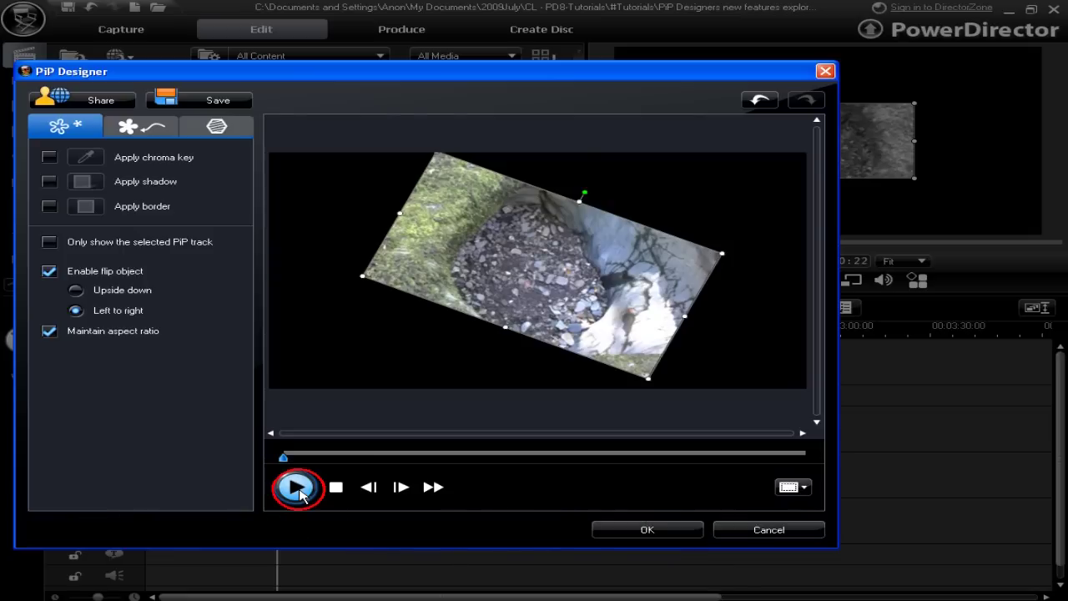
click(296, 489)
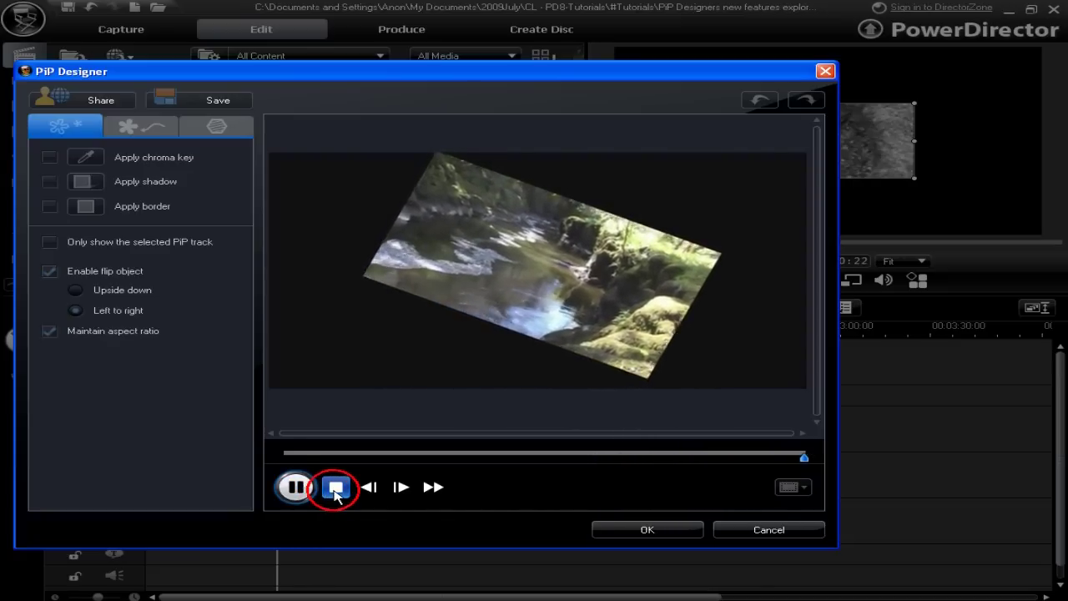
click(336, 492)
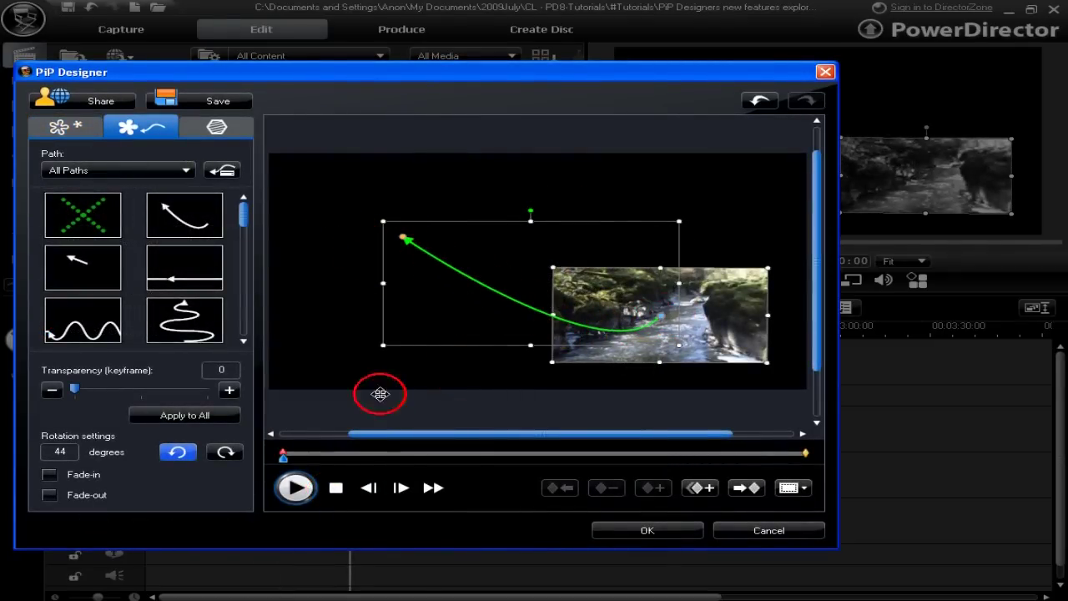
Preview the overlay's motion, then stop midway along the path to show the keyframe duplication choices.
click(296, 490)
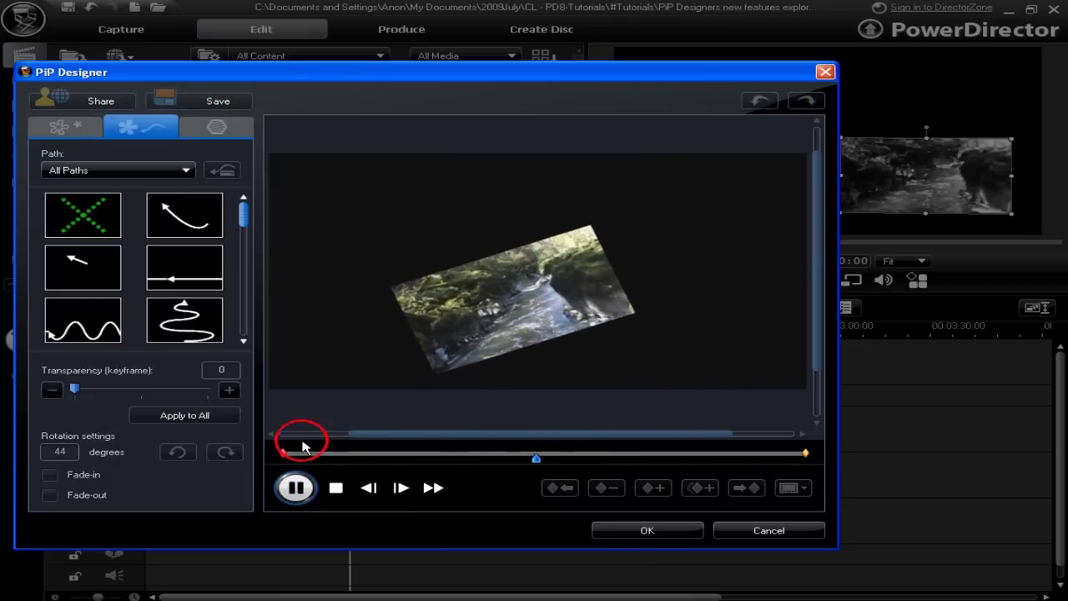
click(334, 490)
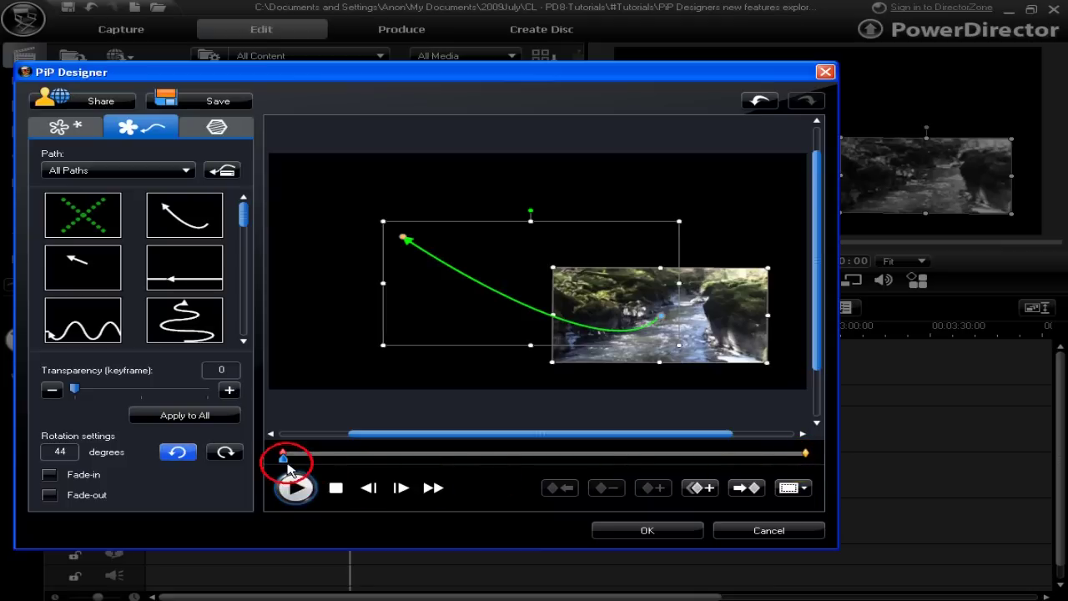
drag(285, 465, 604, 462)
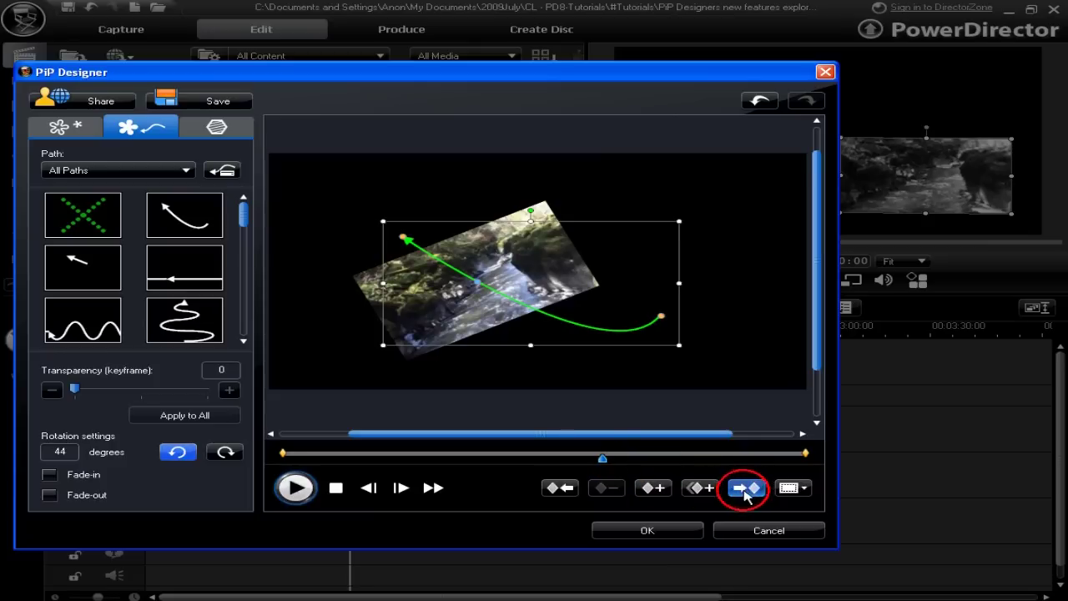
click(701, 488)
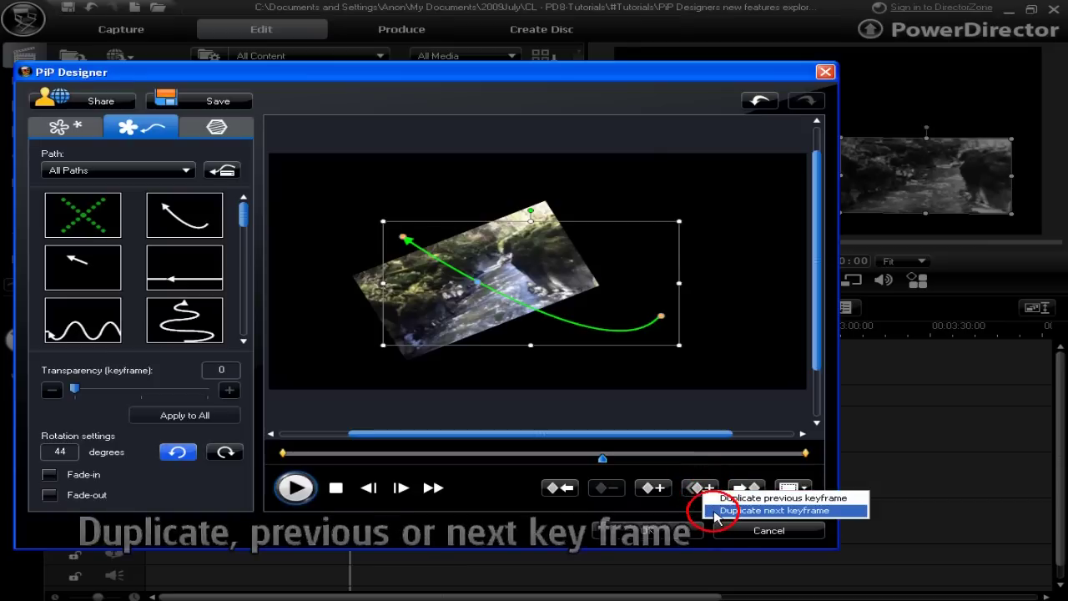
Add a middle keyframe with Duplicate next keyframe, then scrub to check the movement.
click(785, 511)
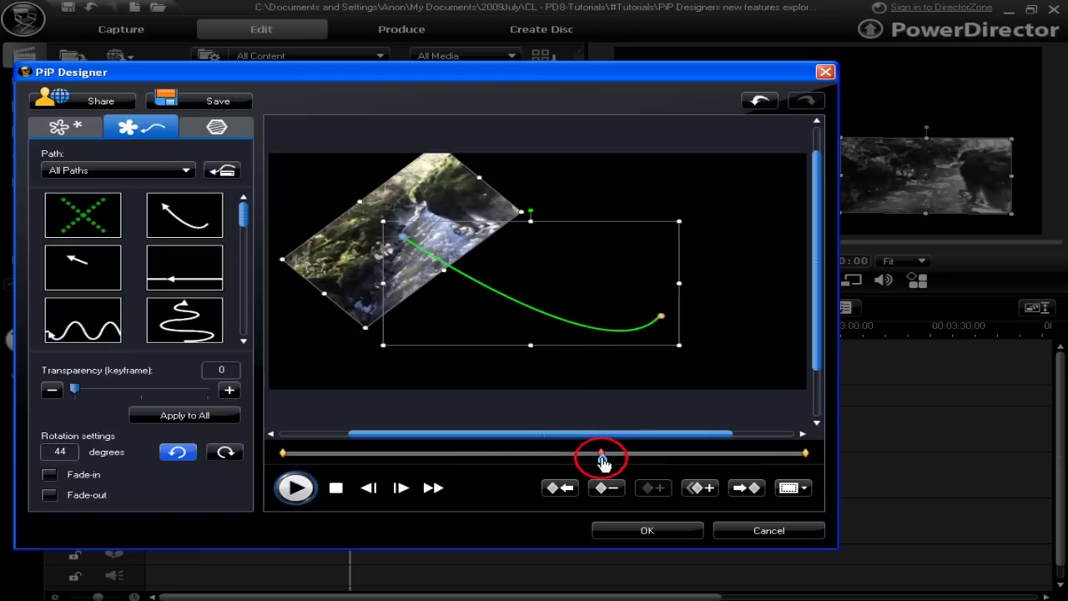
mouse_move(601, 461)
mouse_down()
mouse_move(292, 473)
mouse_move(605, 470)
mouse_up()
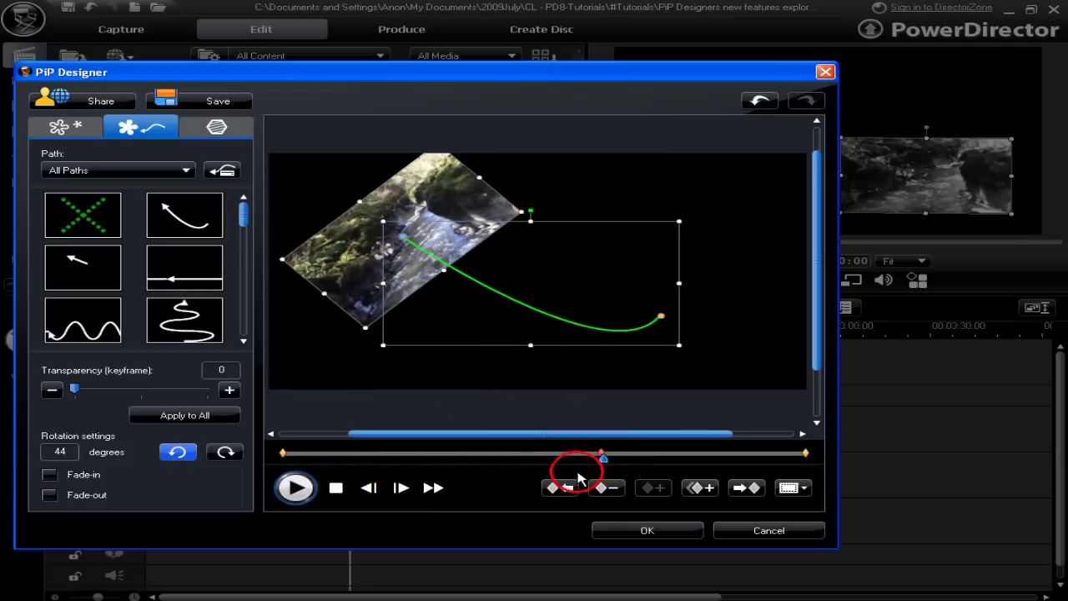
drag(603, 460, 812, 469)
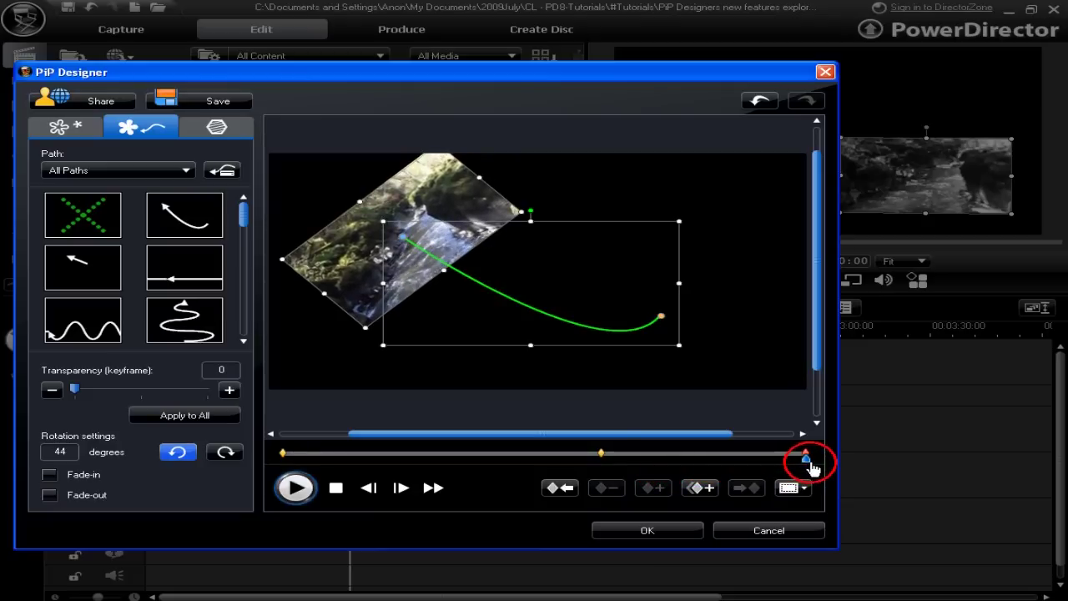
mouse_move(812, 467)
mouse_down()
mouse_move(601, 461)
mouse_move(806, 458)
mouse_move(814, 468)
mouse_up()
Show a 5 x 5 grid and the TV safe zone on the preview, then reposition the overlay.
click(799, 488)
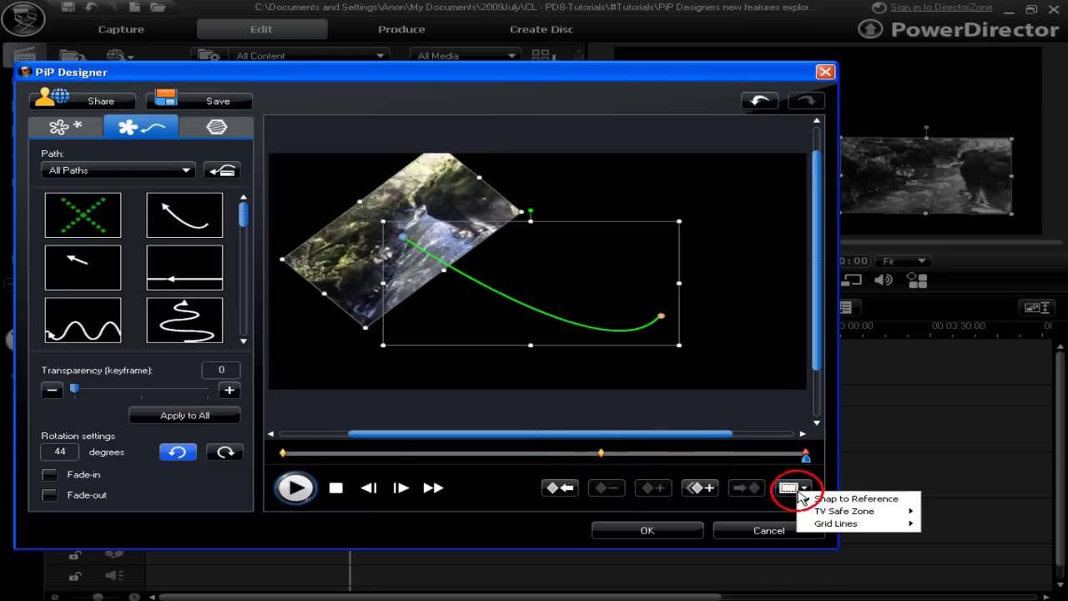
mouse_move(832, 524)
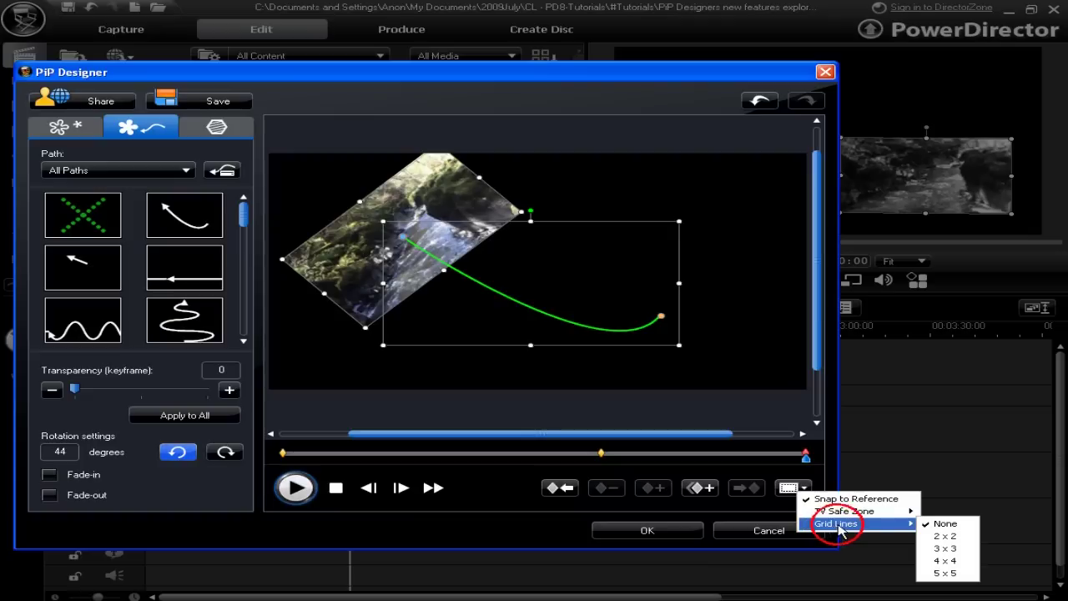
click(940, 574)
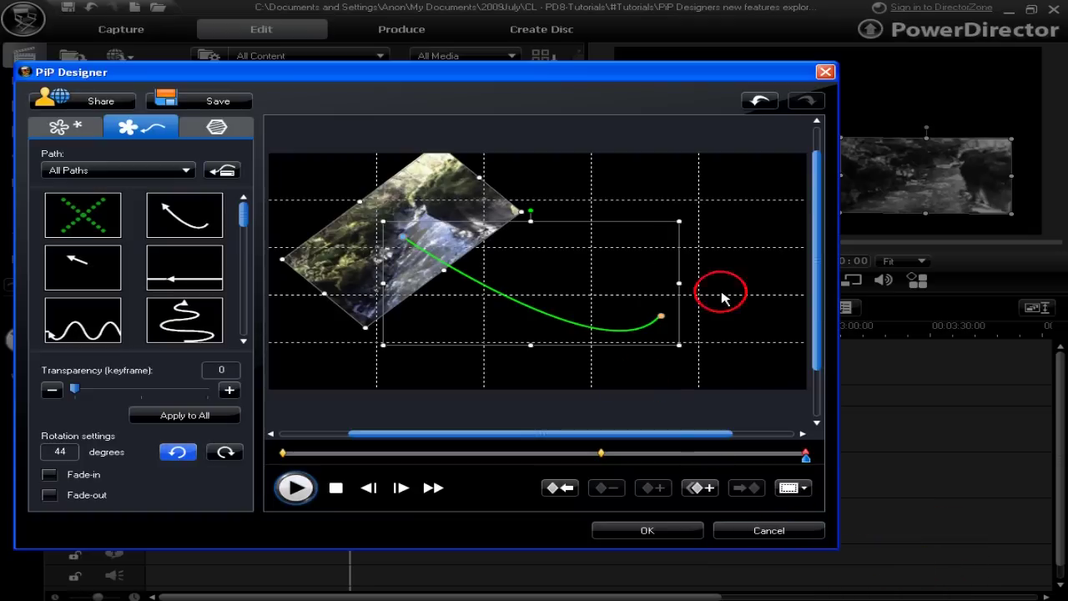
click(805, 498)
mouse_move(888, 510)
click(943, 510)
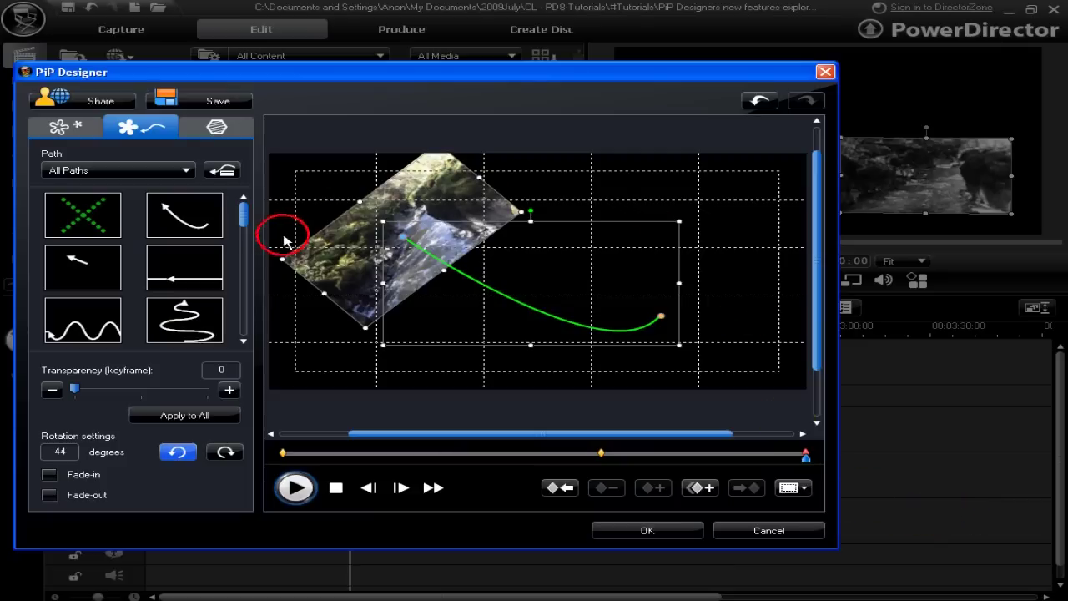
mouse_move(540, 358)
mouse_down()
mouse_move(429, 253)
mouse_move(439, 258)
mouse_up()
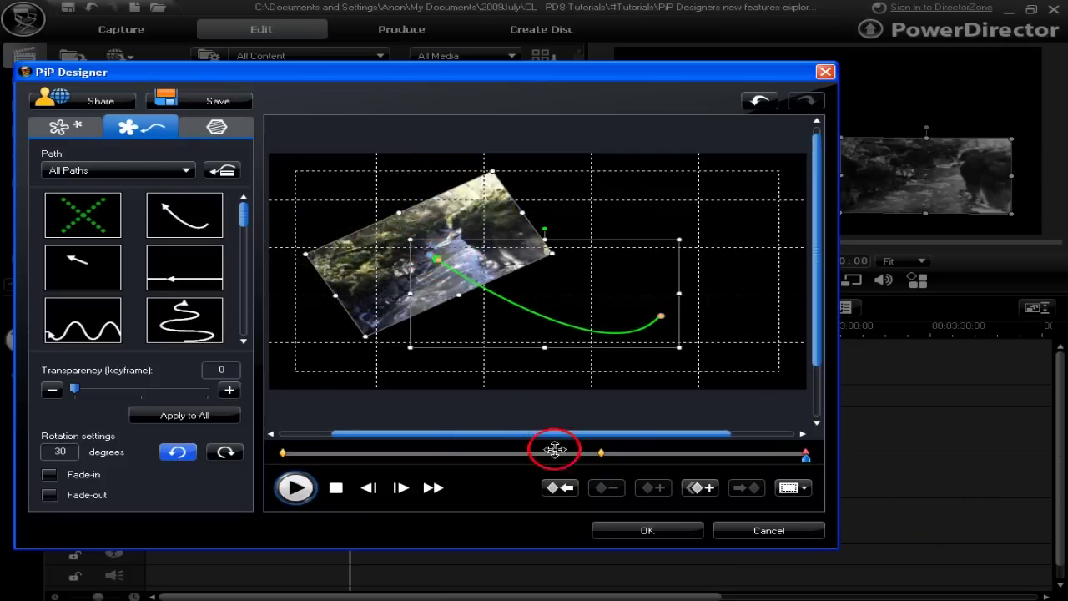
Remove the middle keyframe, duplicate the next keyframe instead, and accept the motion settings with OK.
click(601, 456)
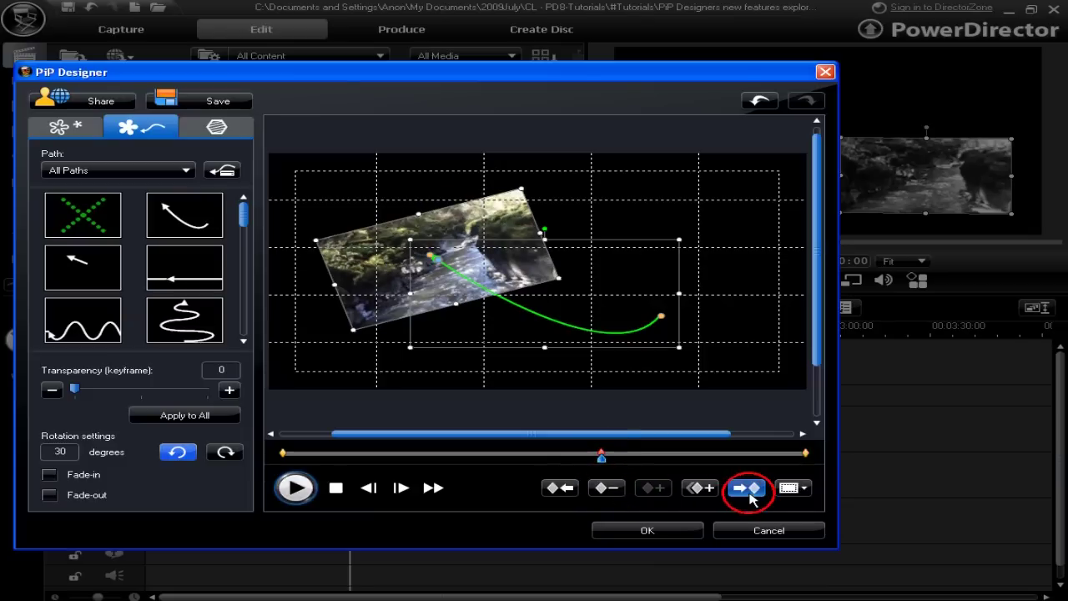
click(607, 489)
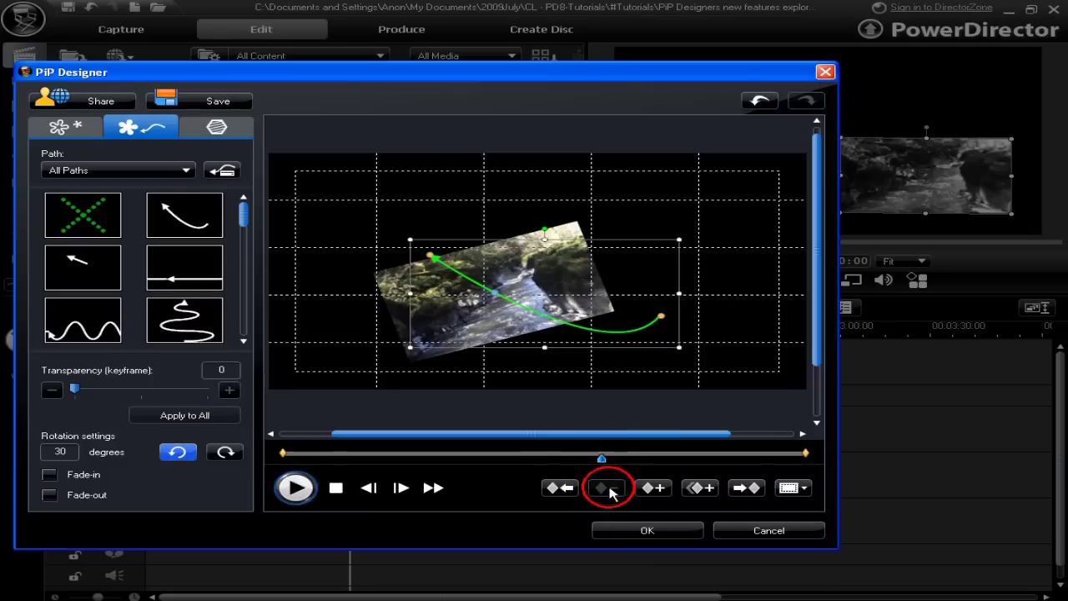
click(702, 490)
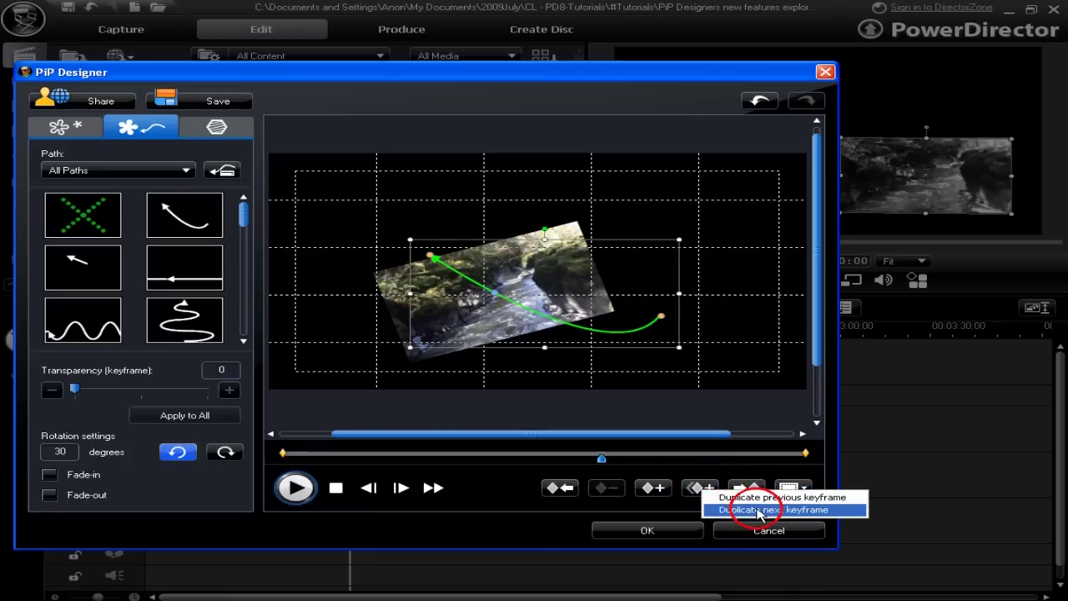
click(808, 511)
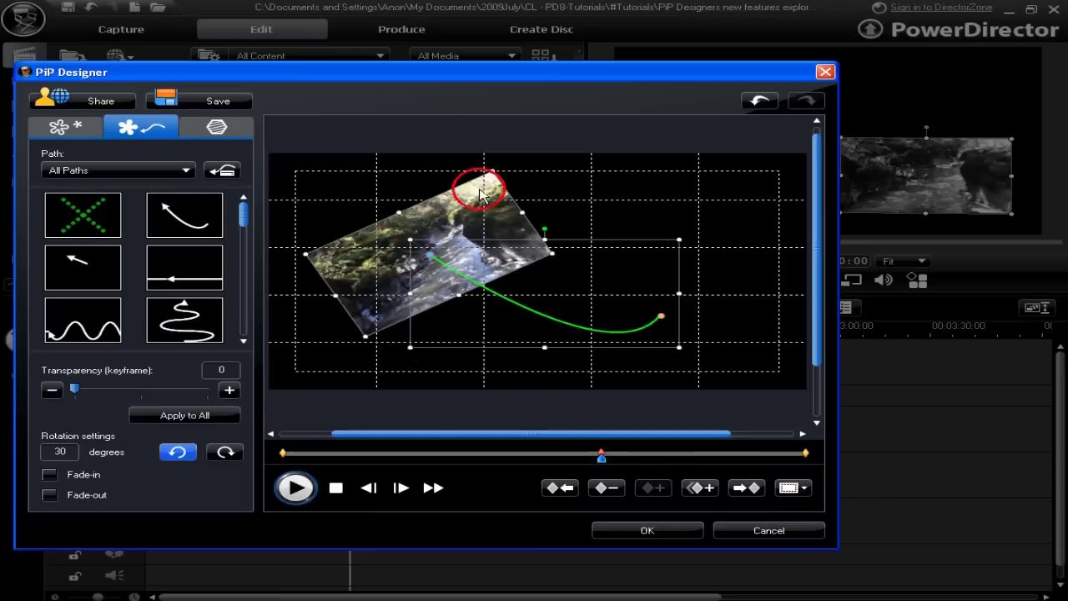
drag(603, 458, 763, 465)
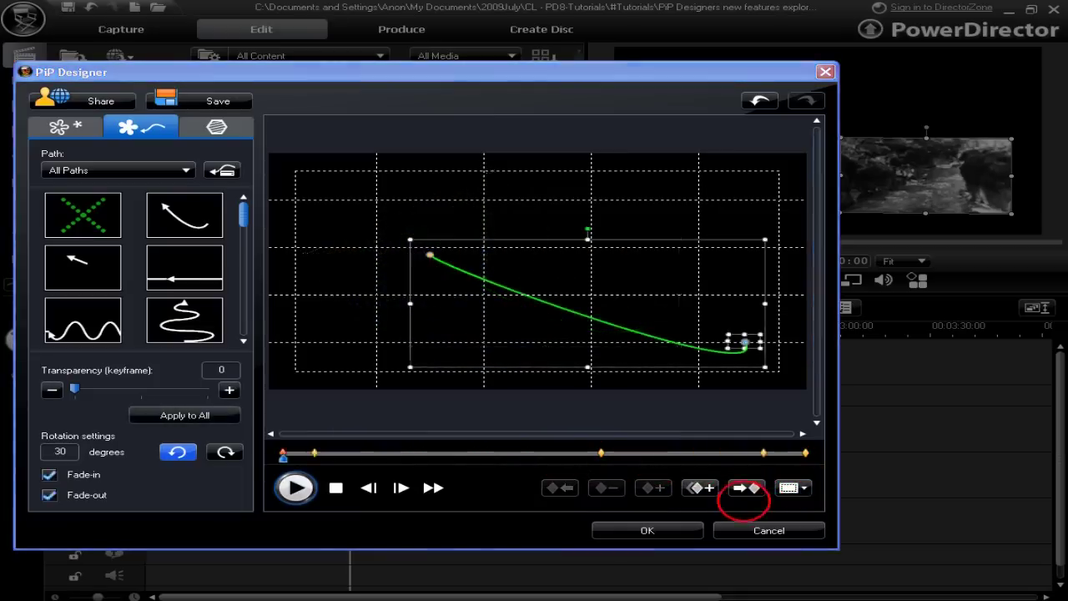
click(658, 531)
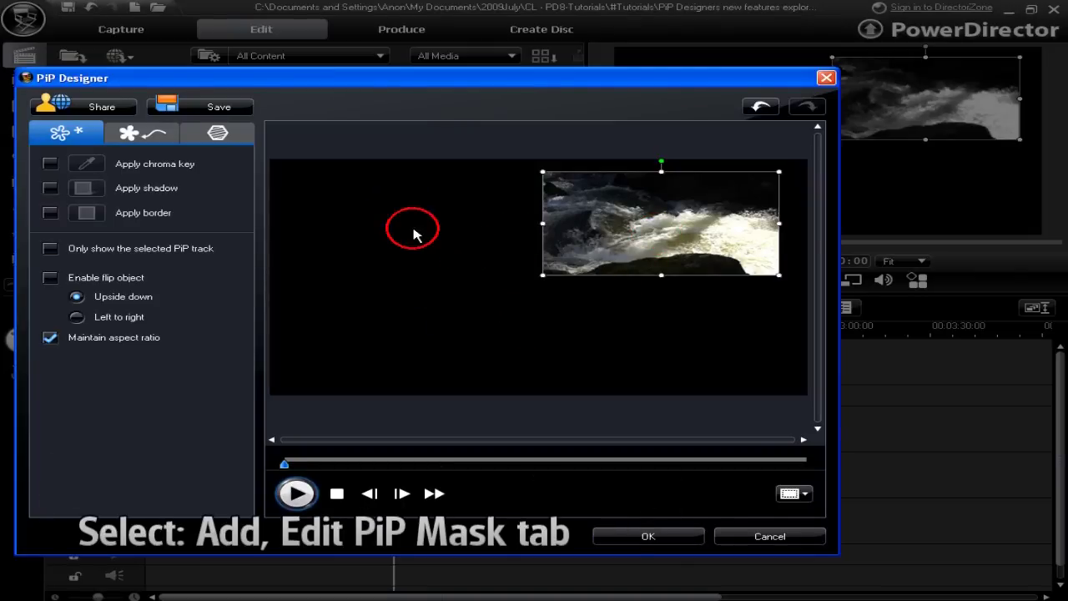
Apply the concave-sided mask to the waterfall clip with transparency at 100.
click(221, 135)
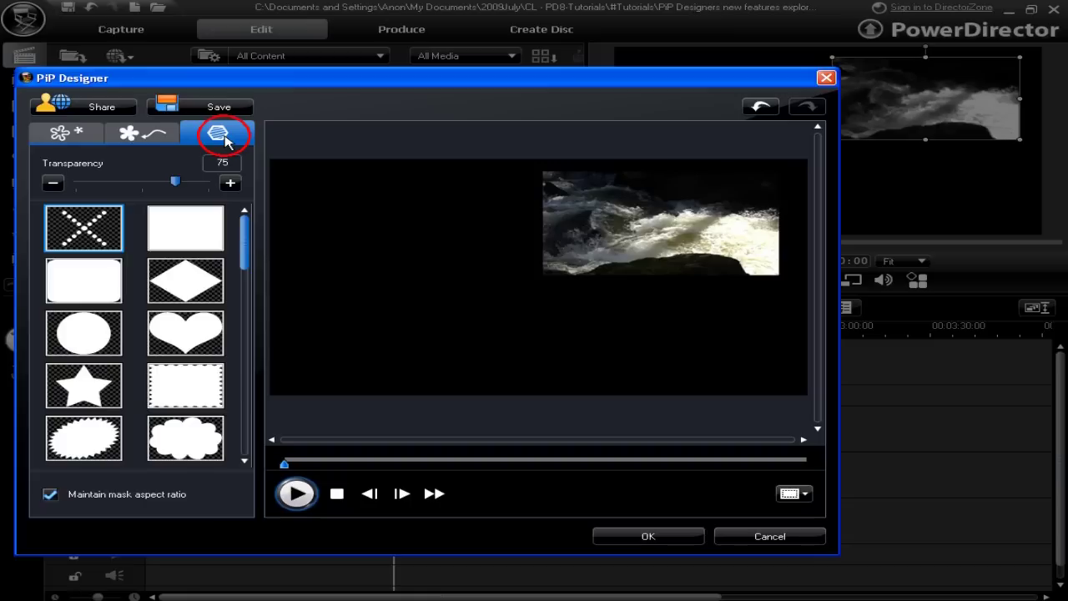
drag(248, 252, 253, 362)
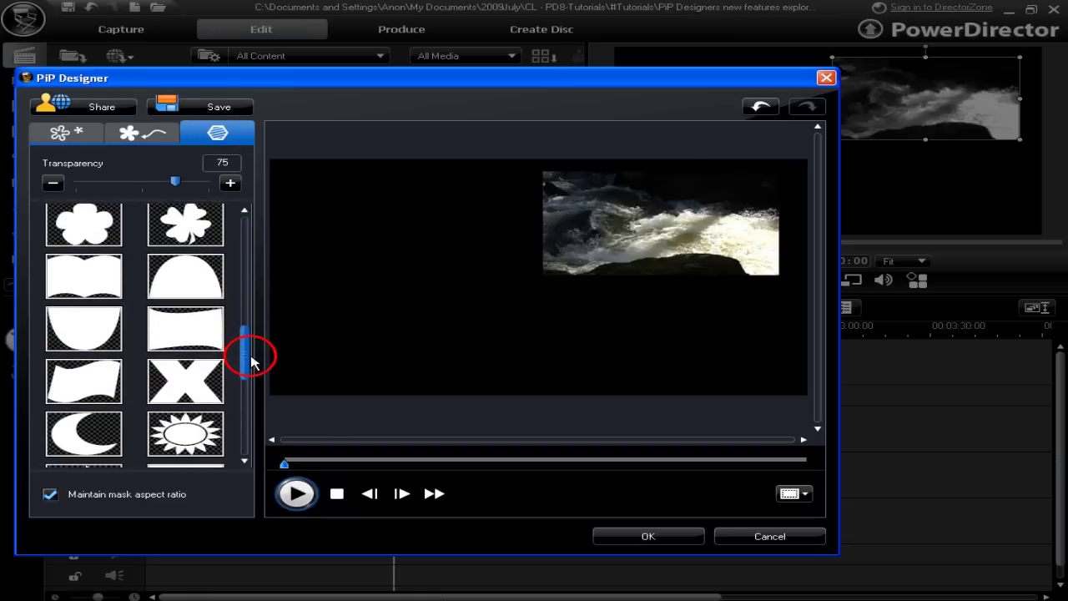
click(204, 328)
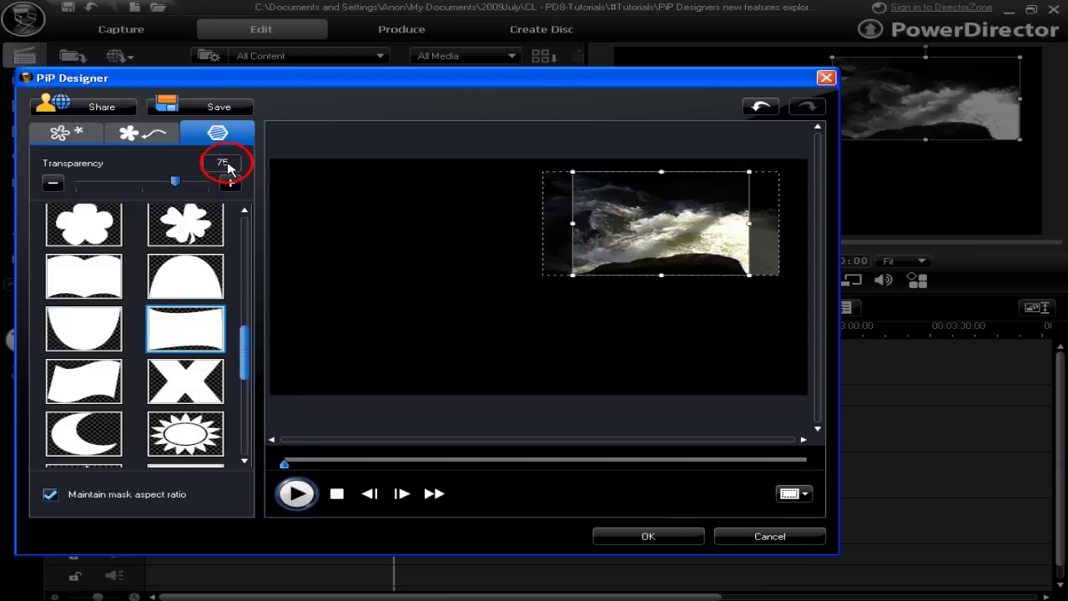
drag(177, 184, 89, 183)
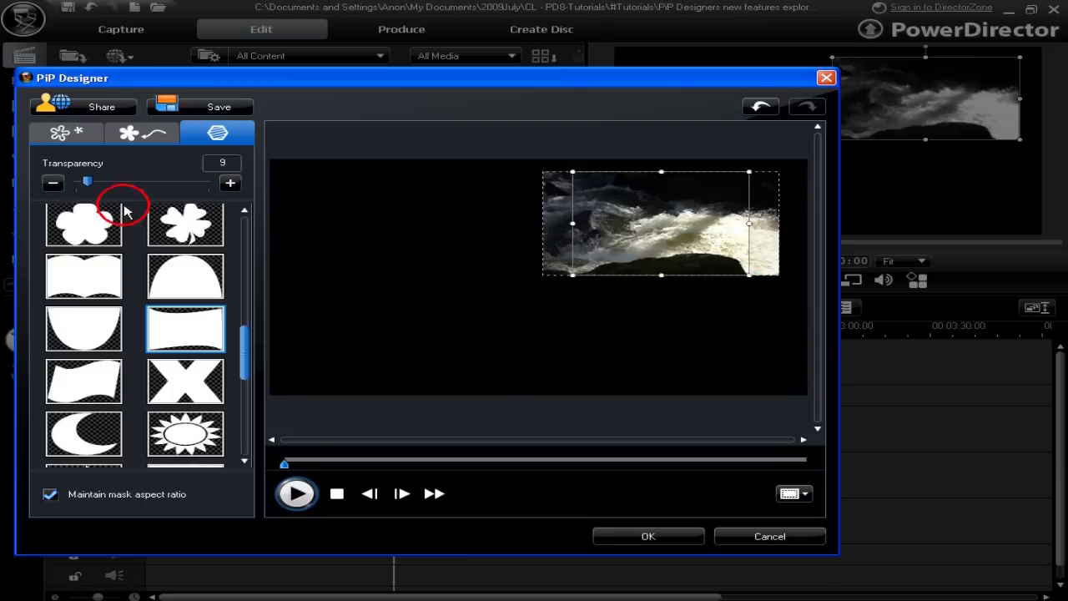
drag(90, 183, 202, 184)
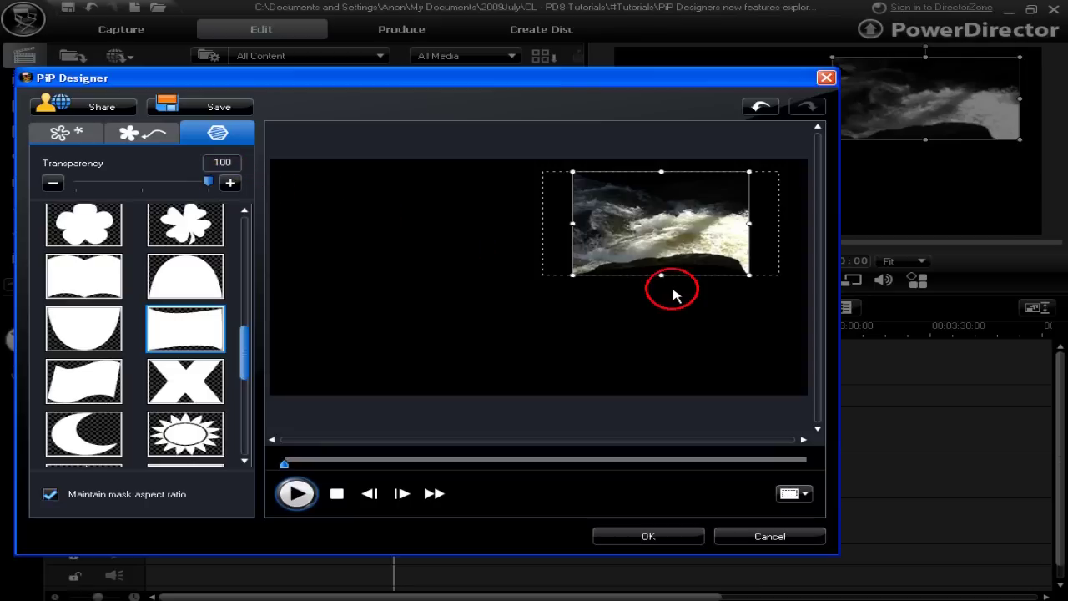
Shrink and reposition the mask, turn off Maintain mask aspect ratio, and narrow it.
drag(668, 267, 666, 244)
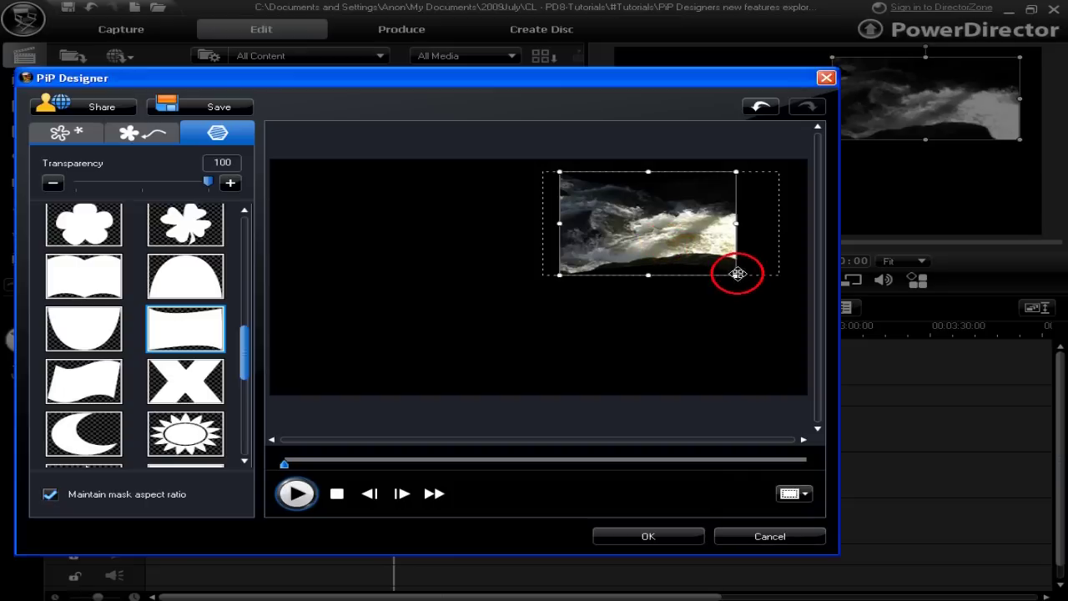
drag(736, 275, 661, 230)
drag(619, 200, 718, 238)
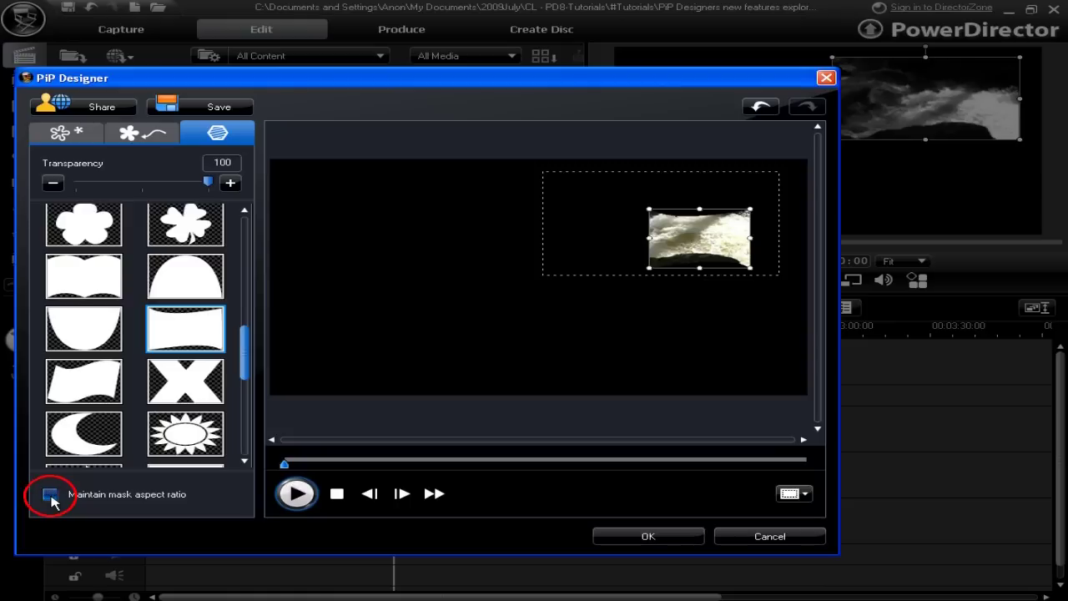
click(50, 495)
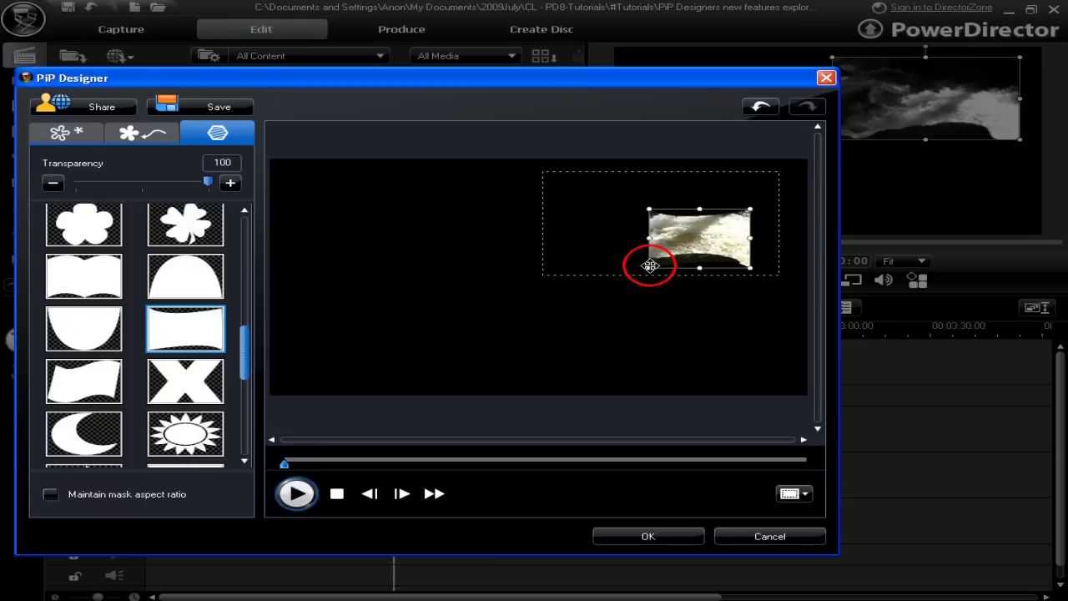
drag(649, 267, 683, 272)
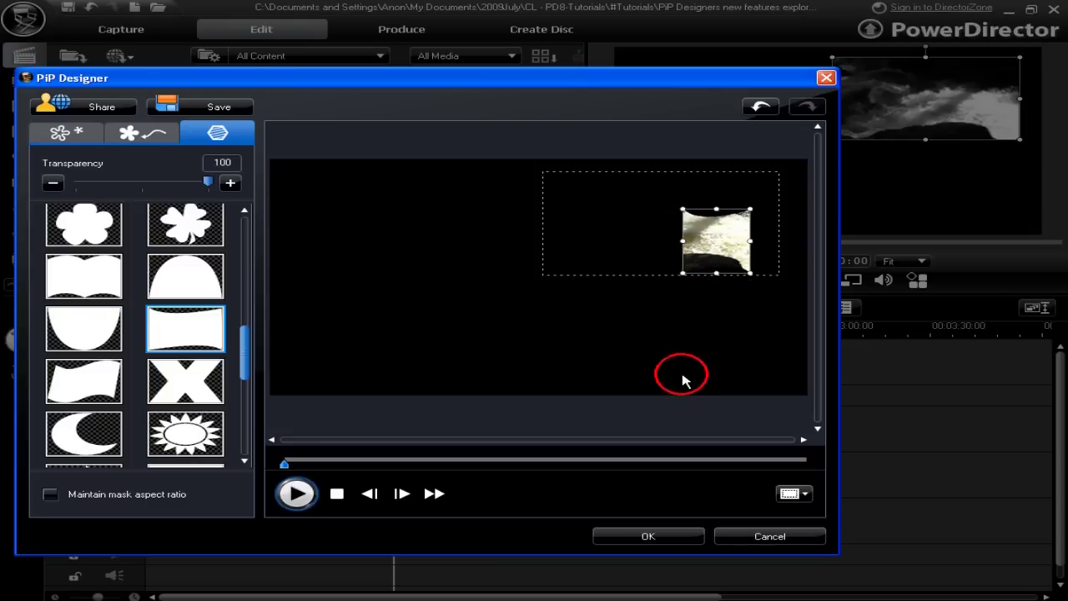
drag(719, 241, 728, 241)
click(142, 140)
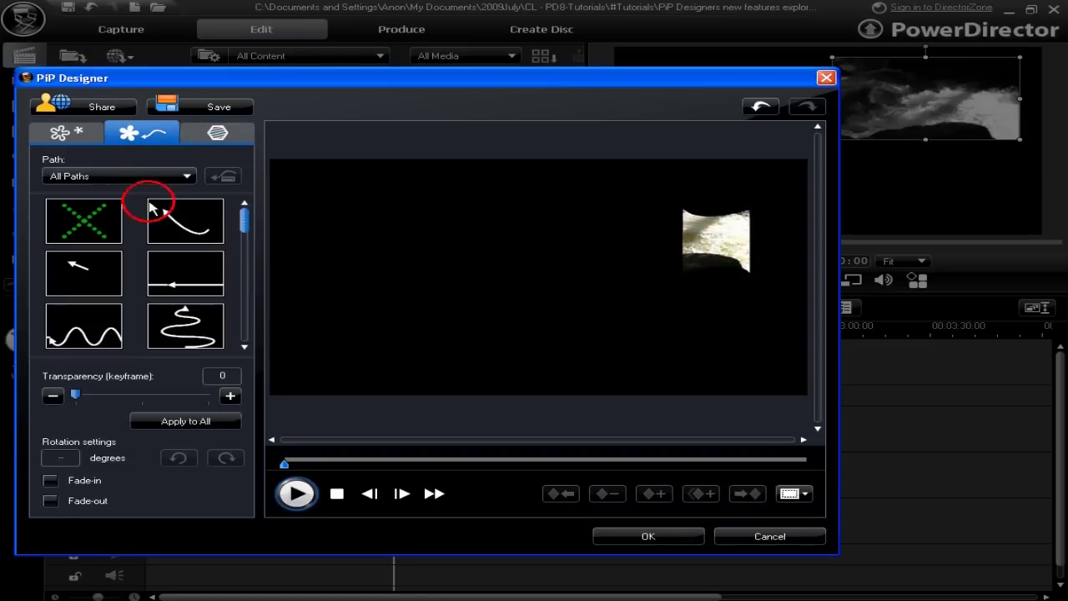
Enable fade-in and fade-out, move the fade-out keyframe later, and rotate the clip clockwise.
click(50, 481)
click(50, 501)
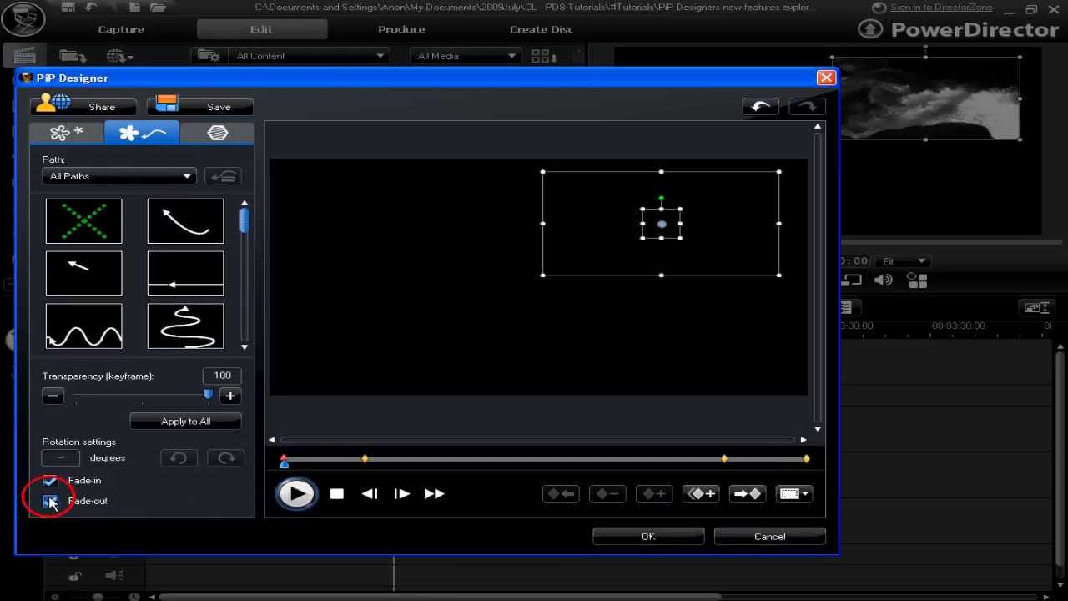
click(359, 459)
drag(359, 465, 314, 470)
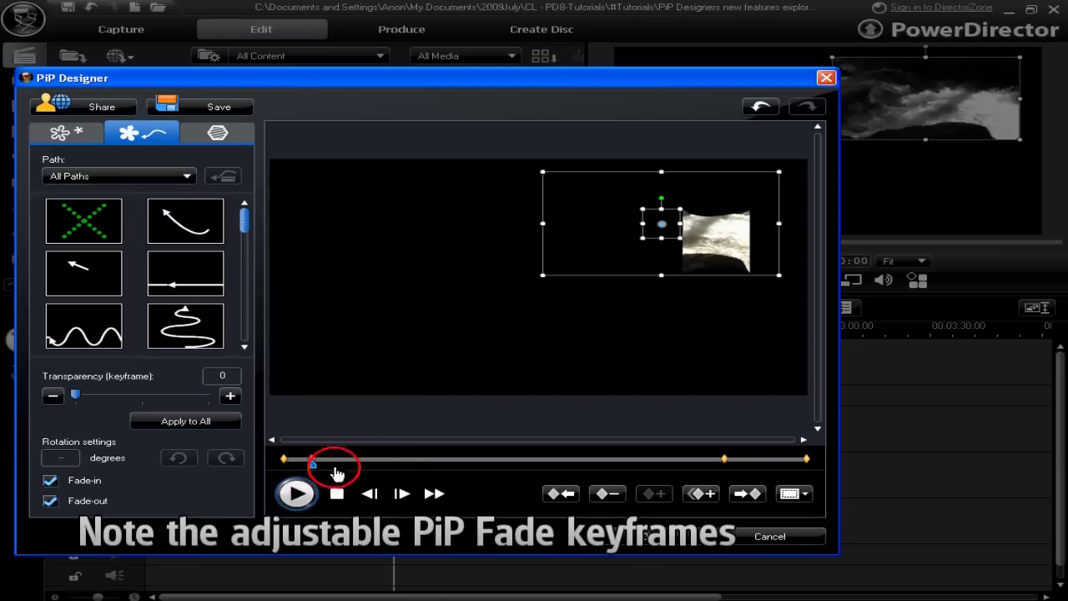
drag(724, 465, 779, 460)
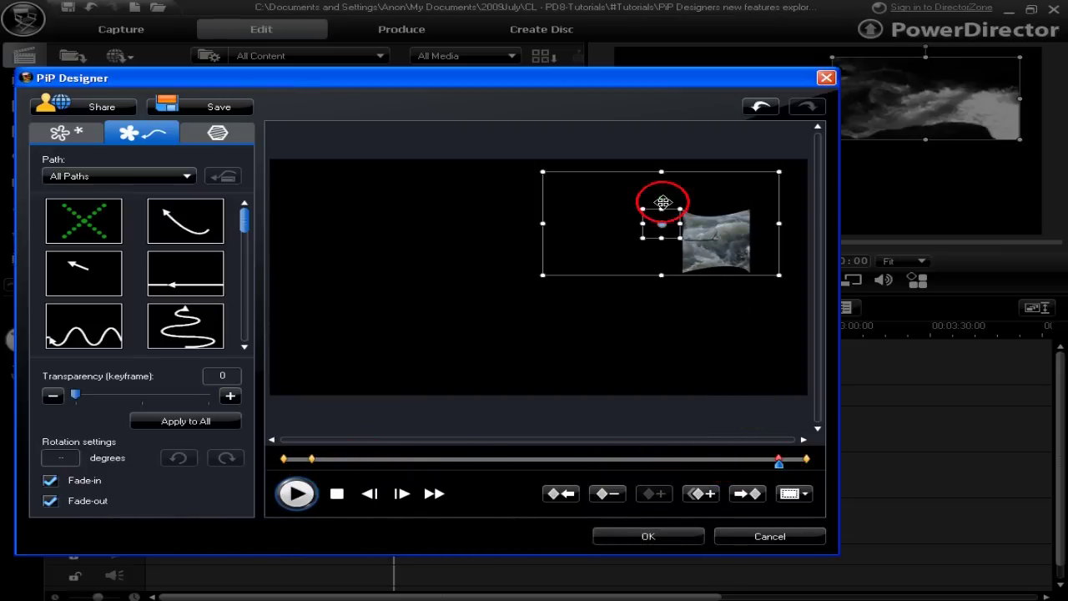
drag(661, 197, 685, 198)
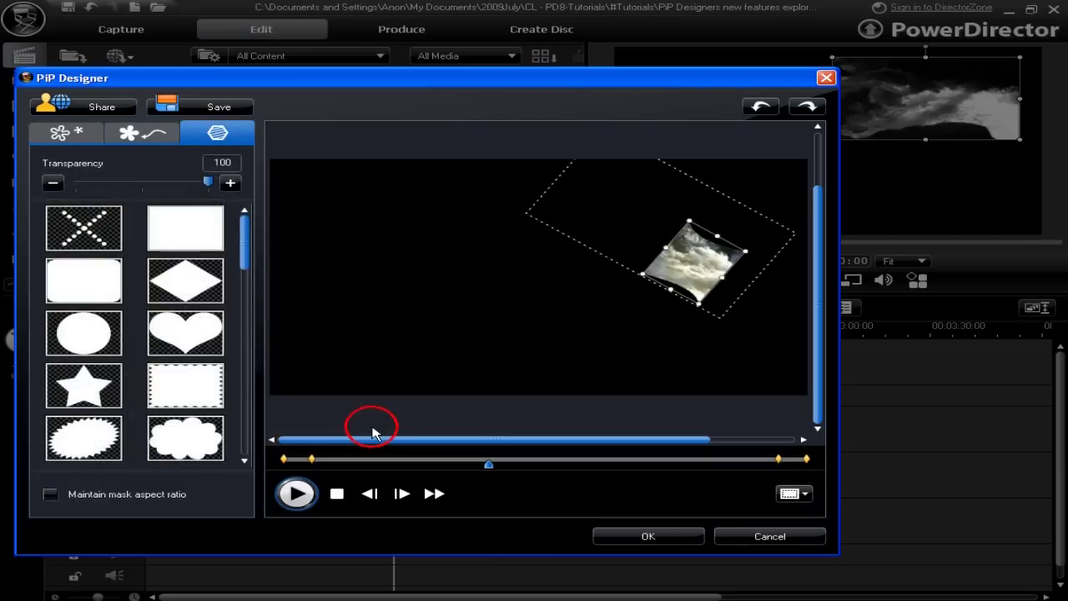
Try No mask, undo to restore the mask, then nudge the last keyframe slightly later.
click(82, 233)
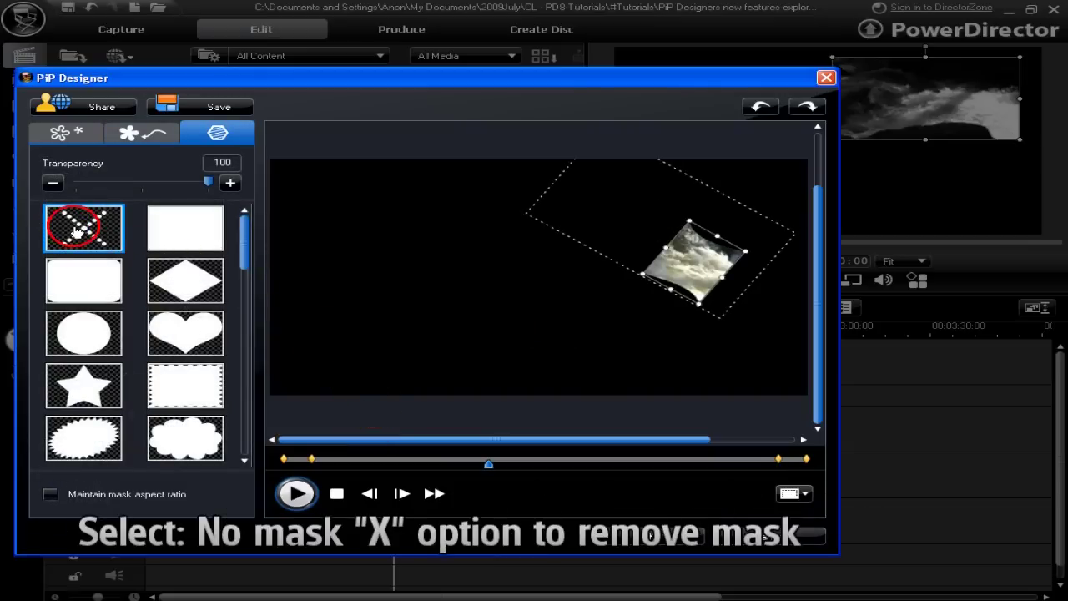
click(75, 232)
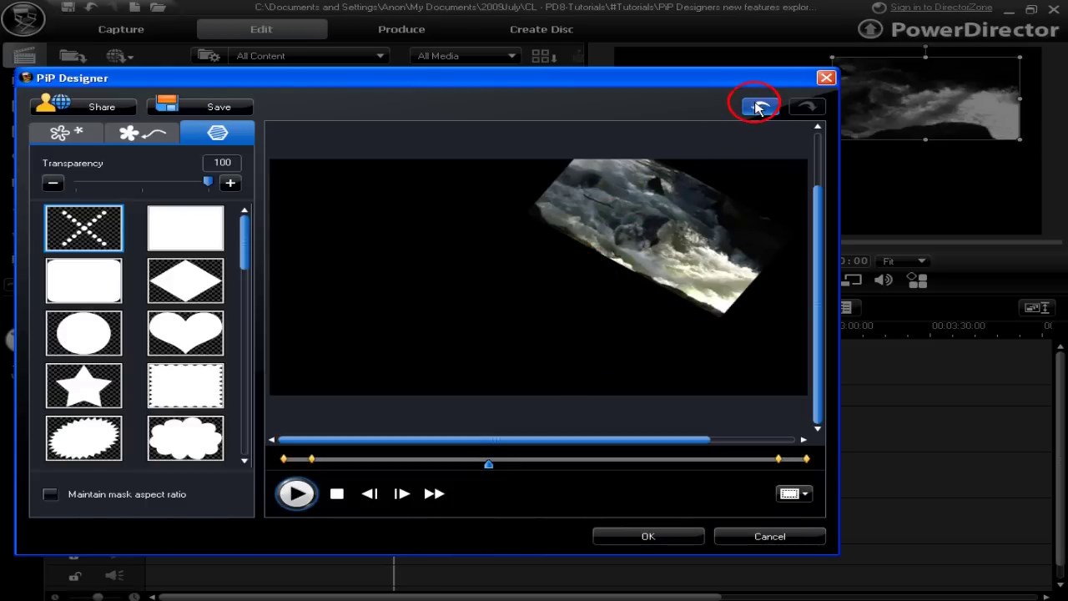
click(758, 107)
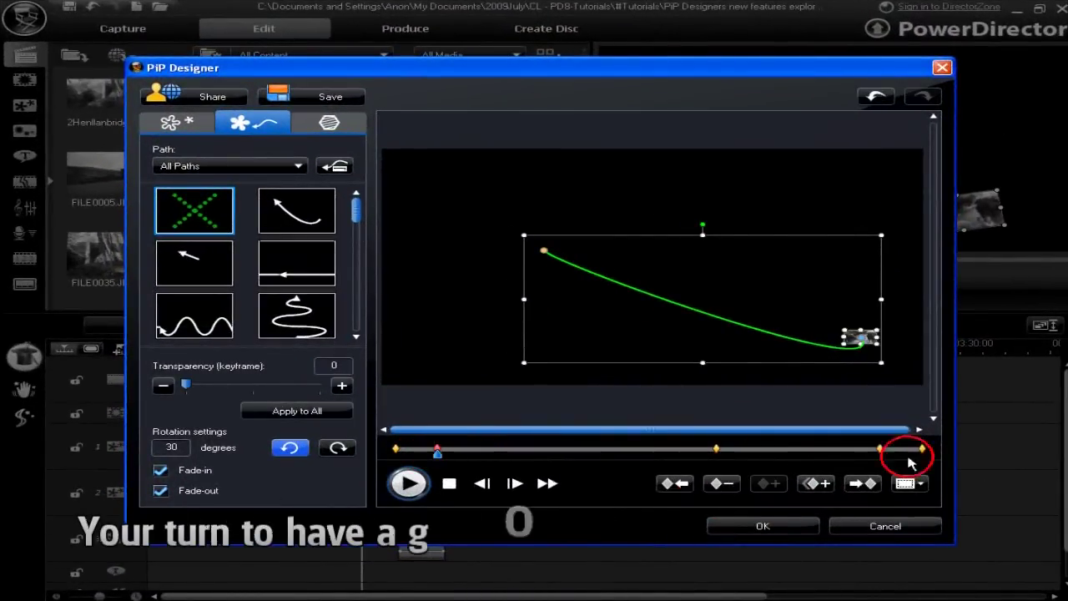
click(880, 449)
drag(880, 451, 886, 449)
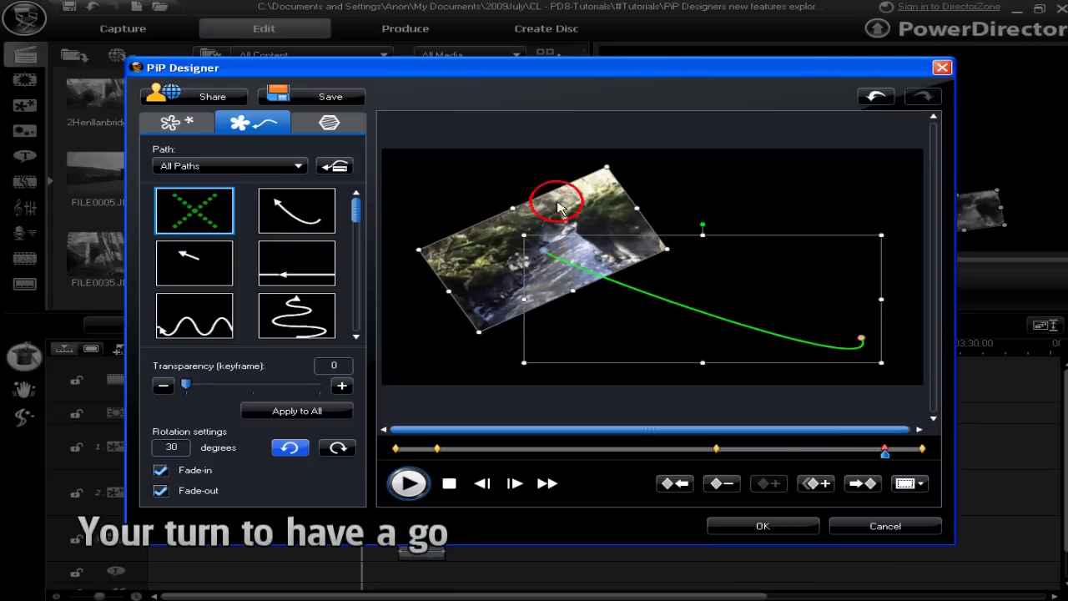